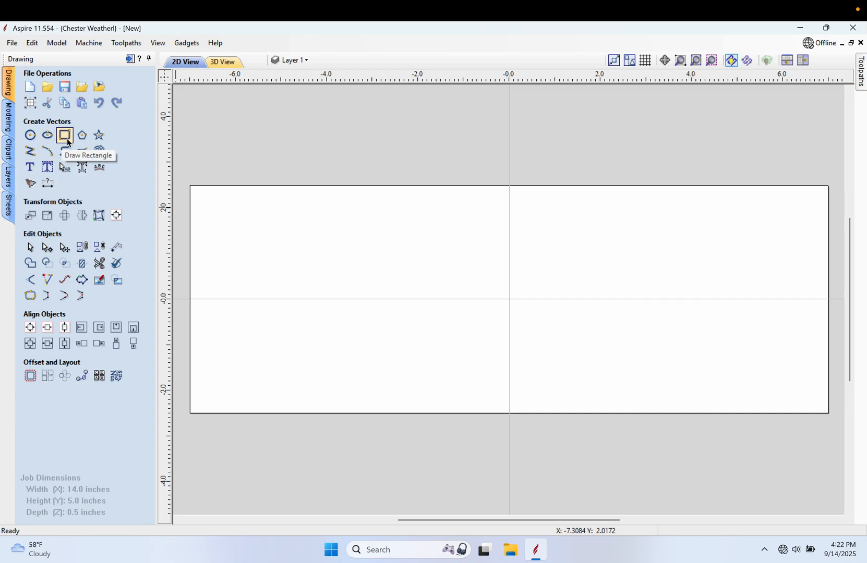
# Draw a square-cornered rectangle 5.5 inches wide and 3 inches high on the material's left half, centred at about X -4.0, Y 0
pyautogui.click(65, 136)
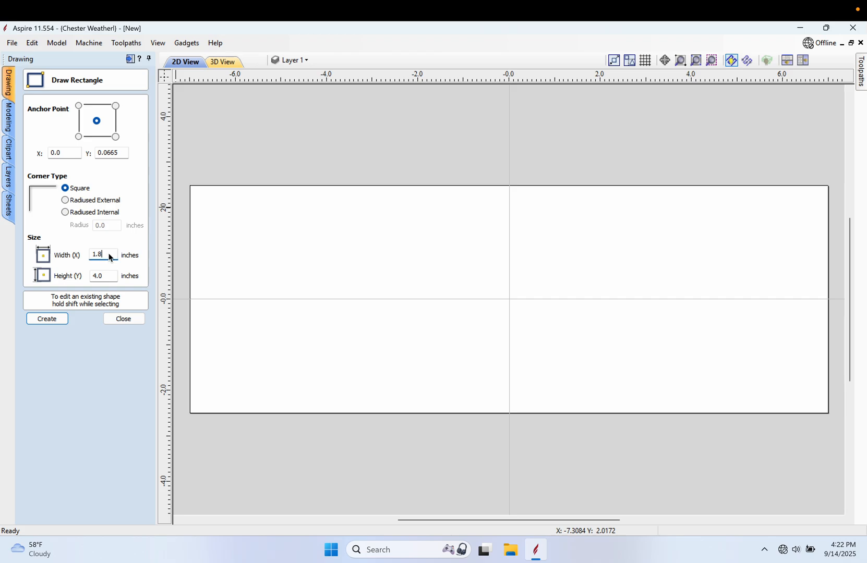
pyautogui.moveTo(110, 255); pyautogui.dragTo(93, 257)
pyautogui.write('5.5')
pyautogui.press('Tab')
pyautogui.write('3')
pyautogui.click(327, 299)
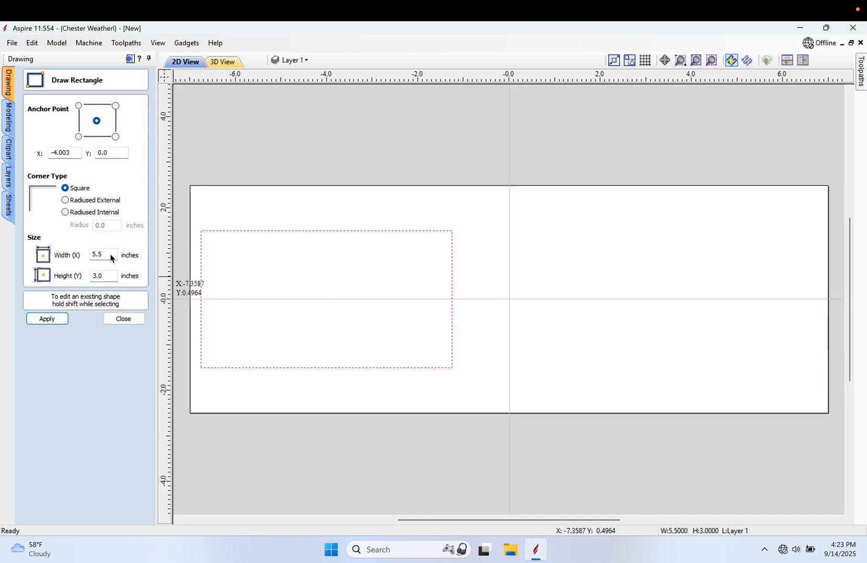
pyautogui.click(124, 319)
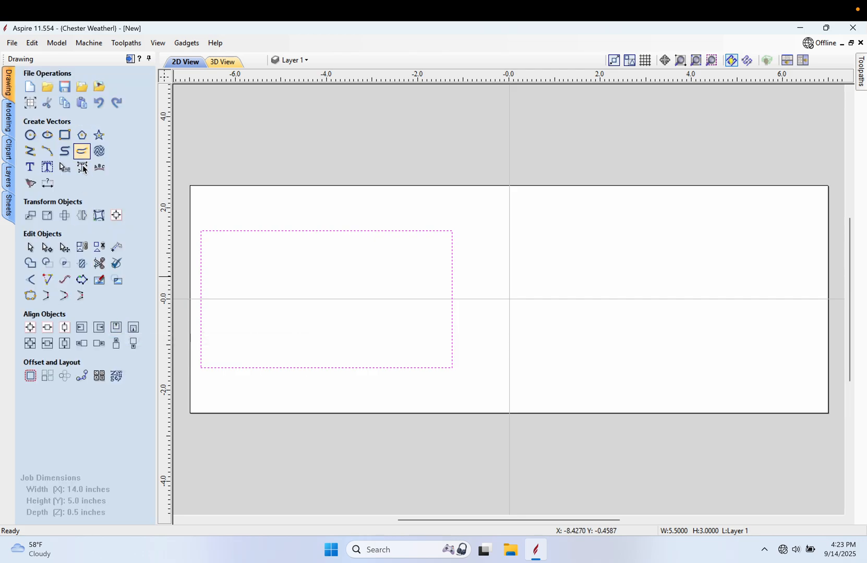
pyautogui.click(250, 263)
# Draw a second rectangle 6 by 3 inches on the material's right half, centred at about X 2.57, Y 0
pyautogui.click(64, 135)
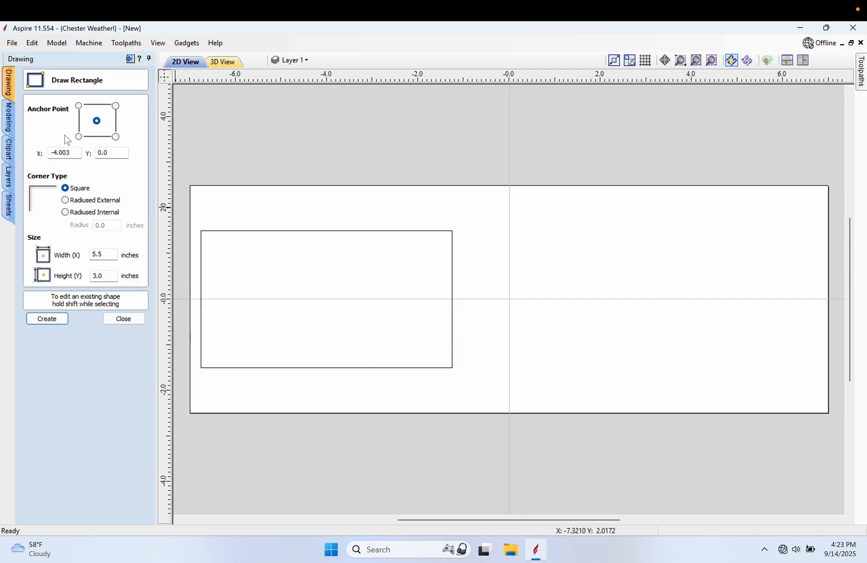
pyautogui.click(106, 257)
pyautogui.press('BackSpace')
pyautogui.press('BackSpace')
pyautogui.press('BackSpace')
pyautogui.write('6')
pyautogui.click(626, 300)
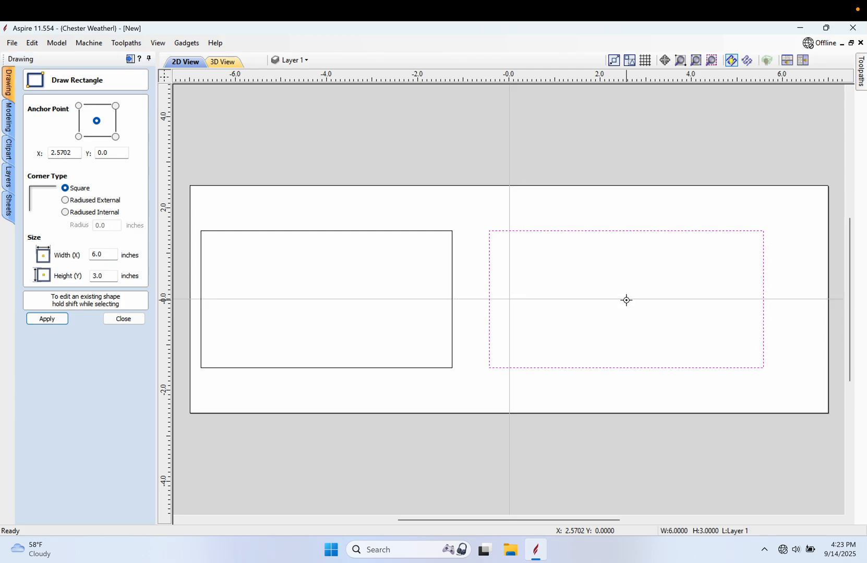
pyautogui.click(606, 272)
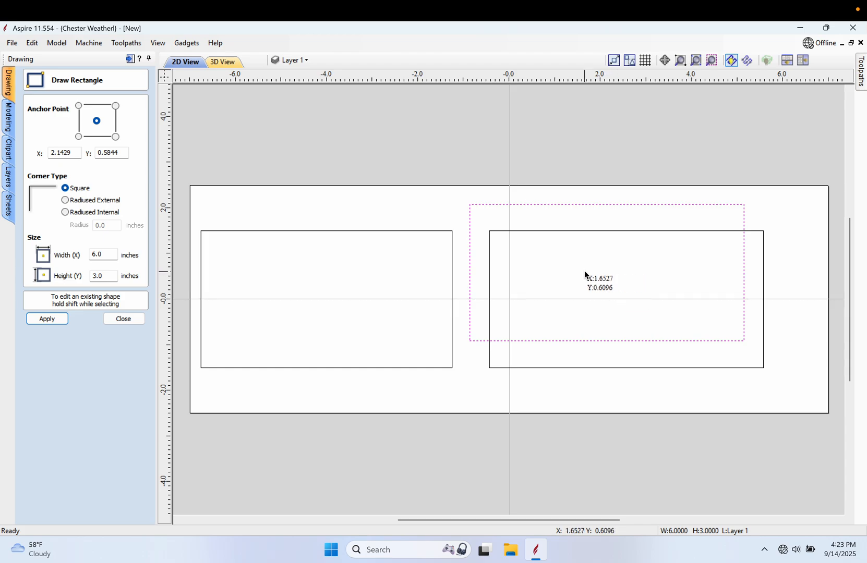
pyautogui.press('Delete')
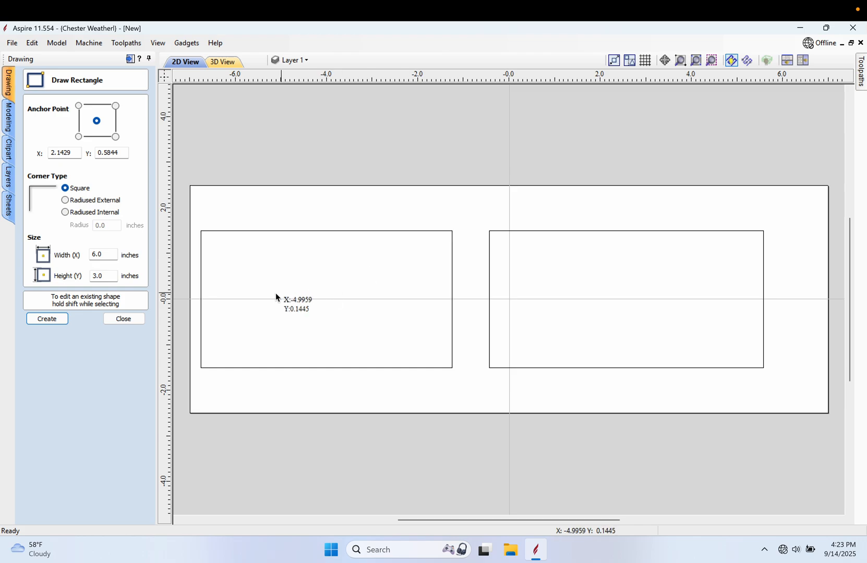
pyautogui.click(125, 318)
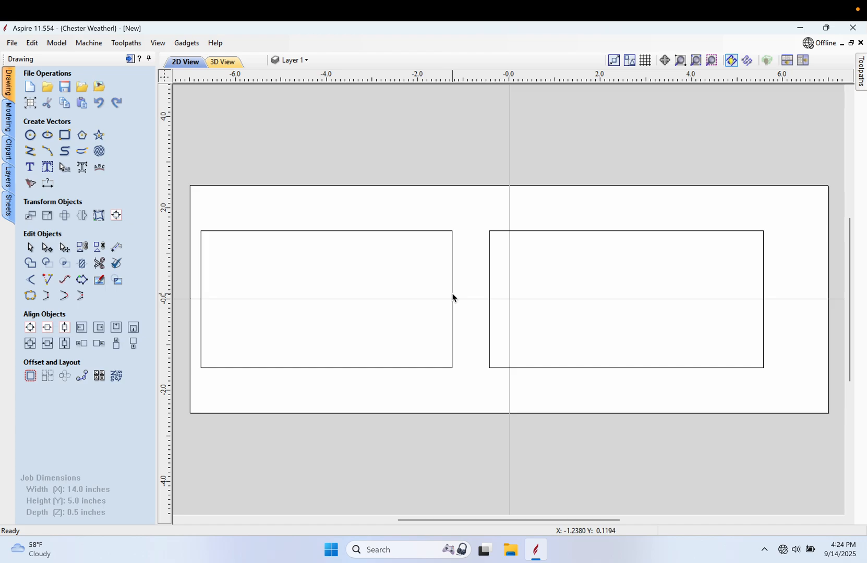
# Draw a 1.5 by 1.1 inch rectangle inside the left rectangle near its right edge, centred at about X -2.14, Y 0
pyautogui.click(65, 135)
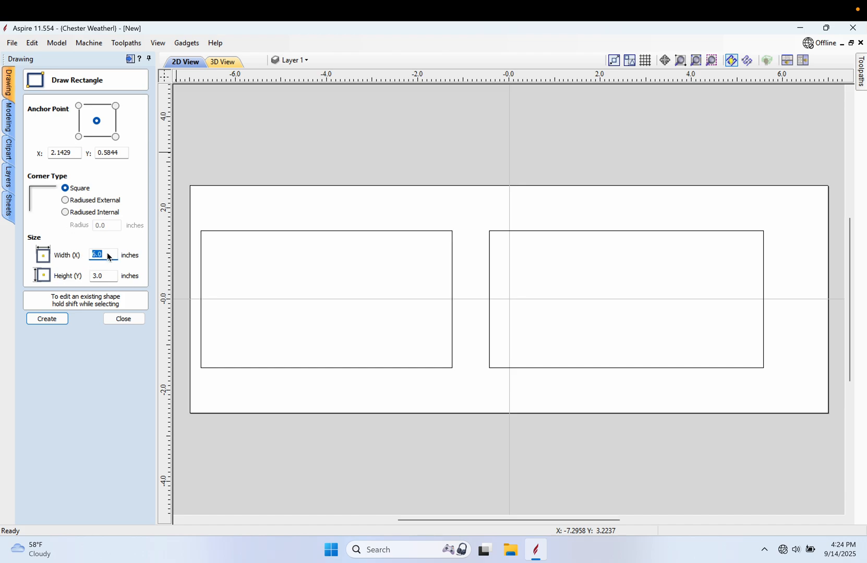
pyautogui.write('1.5')
pyautogui.press('Tab')
pyautogui.write('1.2')
pyautogui.press('BackSpace')
pyautogui.write('1')
pyautogui.click(412, 300)
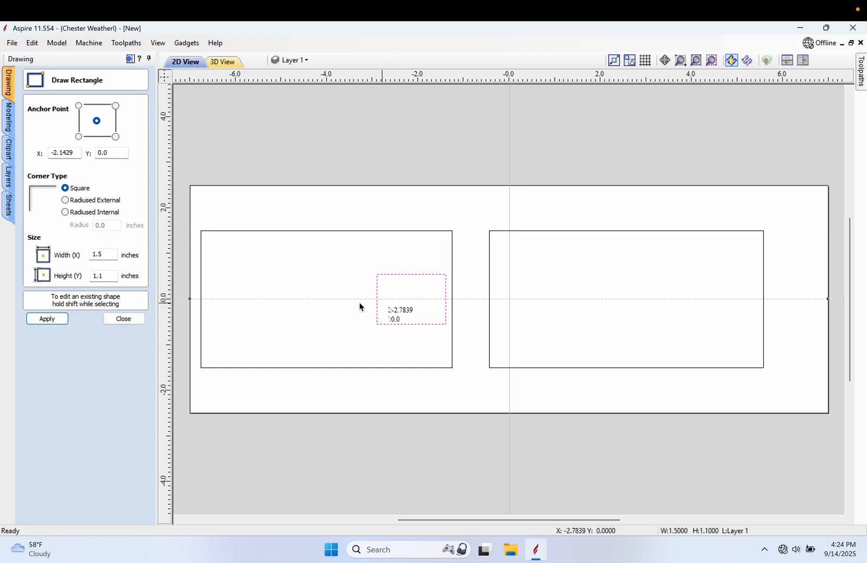
pyautogui.click(137, 322)
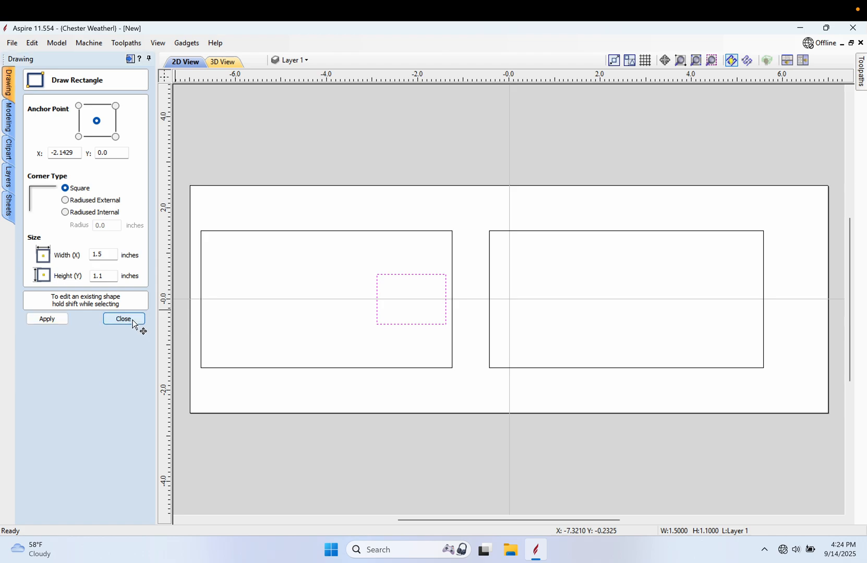
# Draw a narrow rectangle 0.55 inches wide and 3.5 inches high across the right rectangle, centred at about X 0.38, Y 0
pyautogui.click(64, 135)
pyautogui.moveTo(107, 254); pyautogui.dragTo(89, 255)
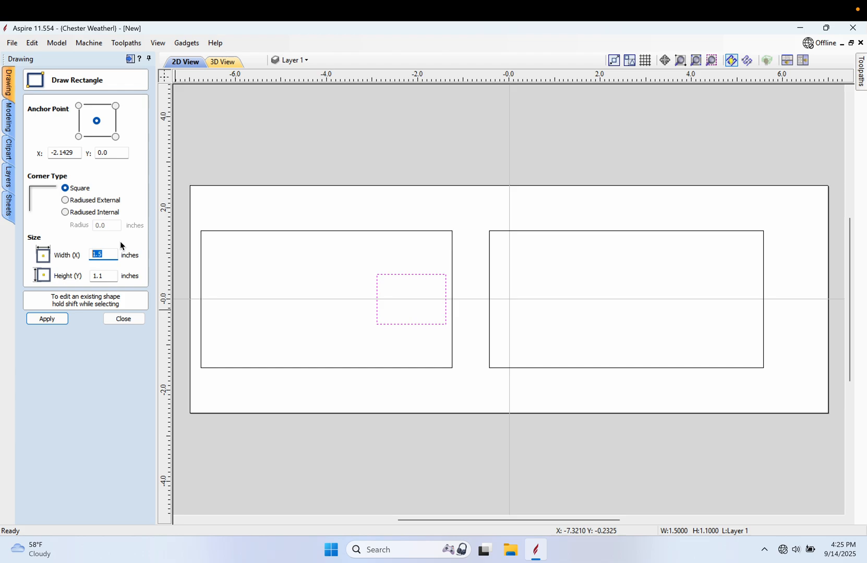
pyautogui.write('.55')
pyautogui.moveTo(111, 276); pyautogui.dragTo(92, 280)
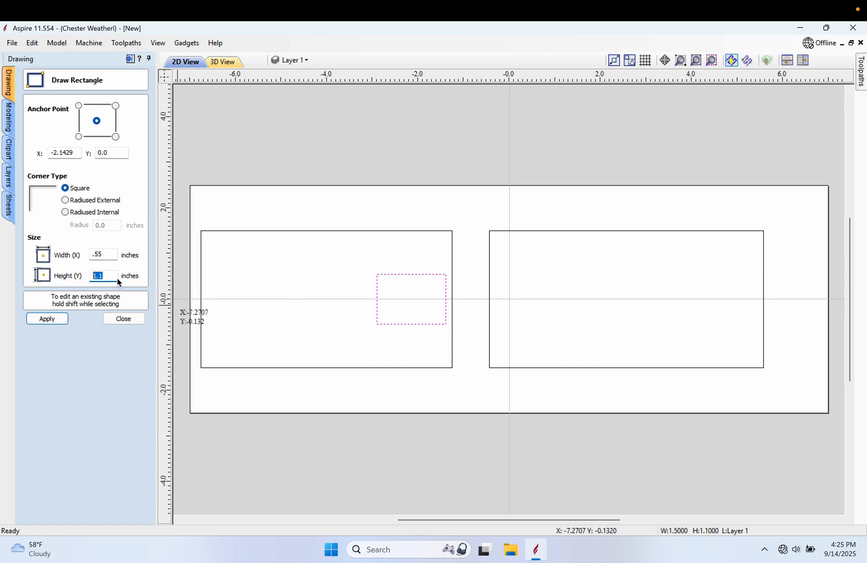
pyautogui.write('3.')
pyautogui.write('5')
pyautogui.click(526, 301)
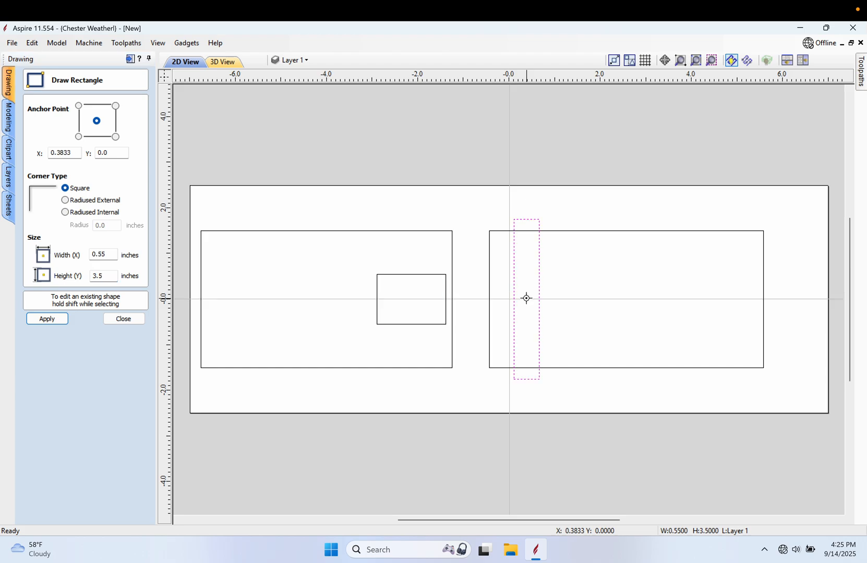
pyautogui.click(135, 322)
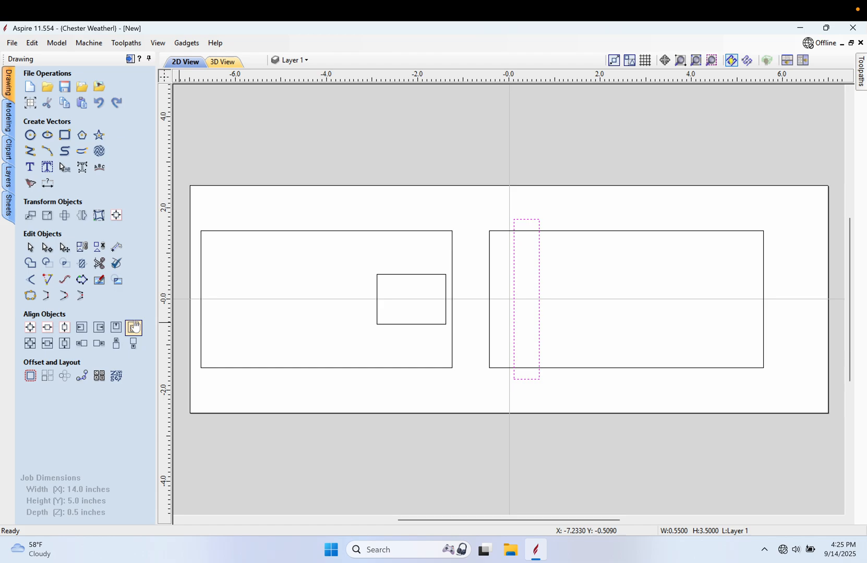
# Hide the common alignment tools on the drawing tab and show them again
pyautogui.click(121, 219)
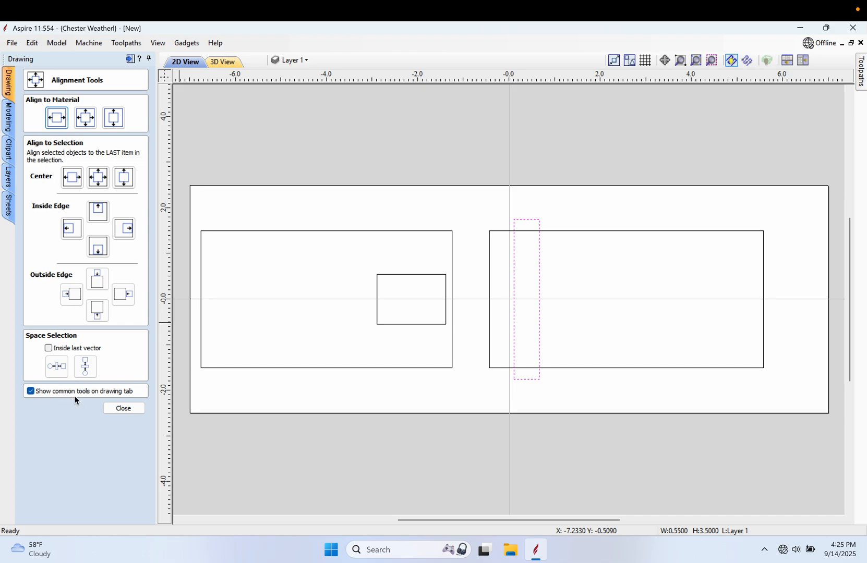
pyautogui.click(32, 391)
pyautogui.click(114, 411)
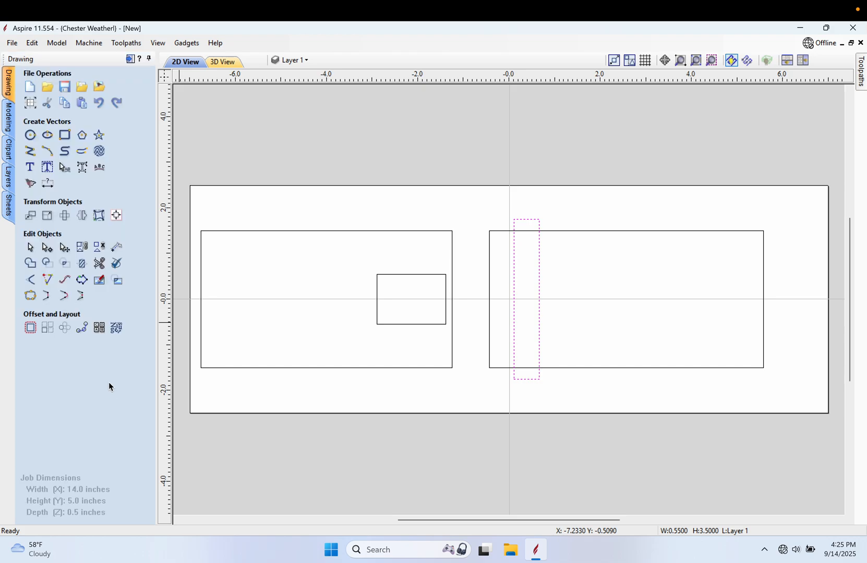
pyautogui.click(117, 221)
pyautogui.click(32, 391)
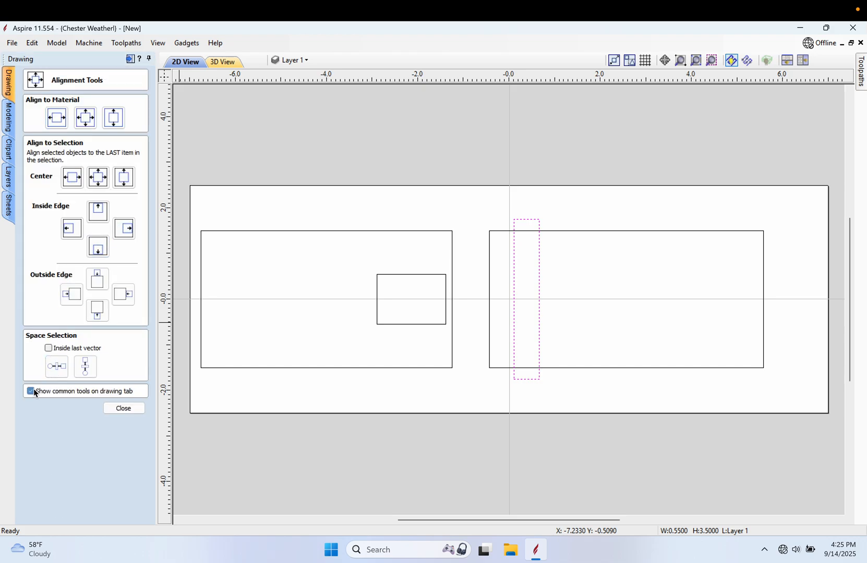
pyautogui.click(115, 408)
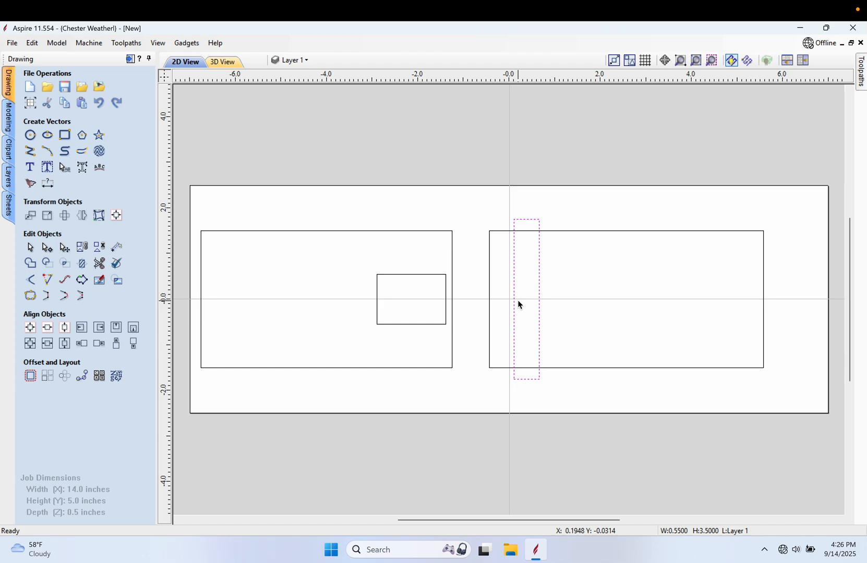
# Align the narrow rectangle to the inside left edge of the 6-inch rectangle and centre it vertically on it
pyautogui.keyDown('shift'); pyautogui.click(490, 284); pyautogui.keyUp('shift')
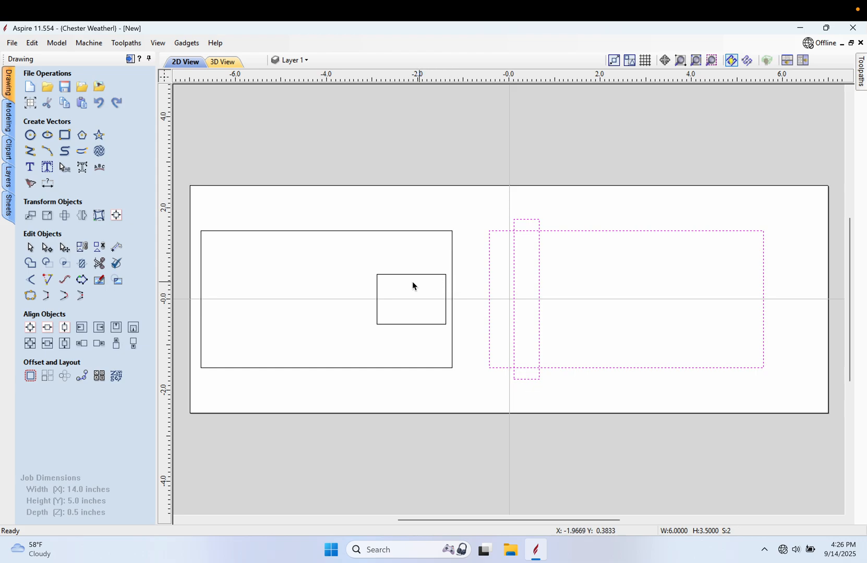
pyautogui.click(81, 335)
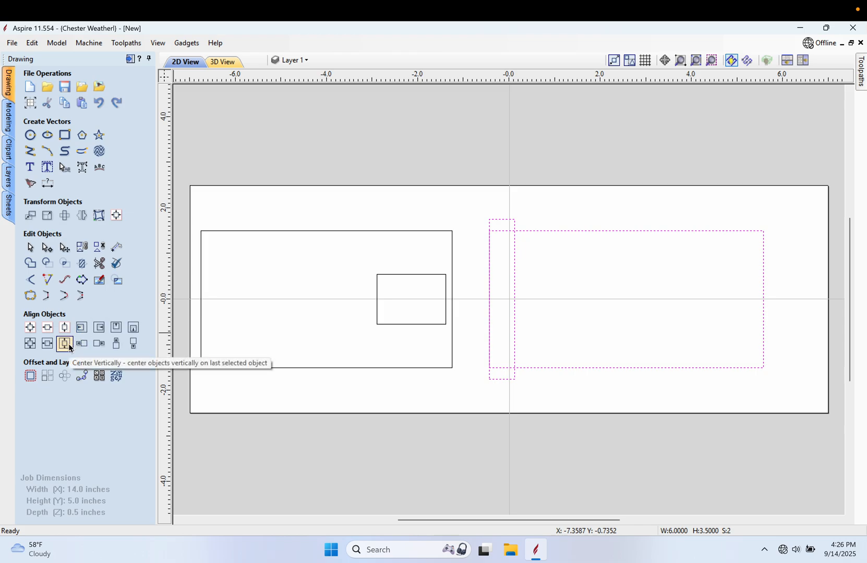
pyautogui.click(64, 344)
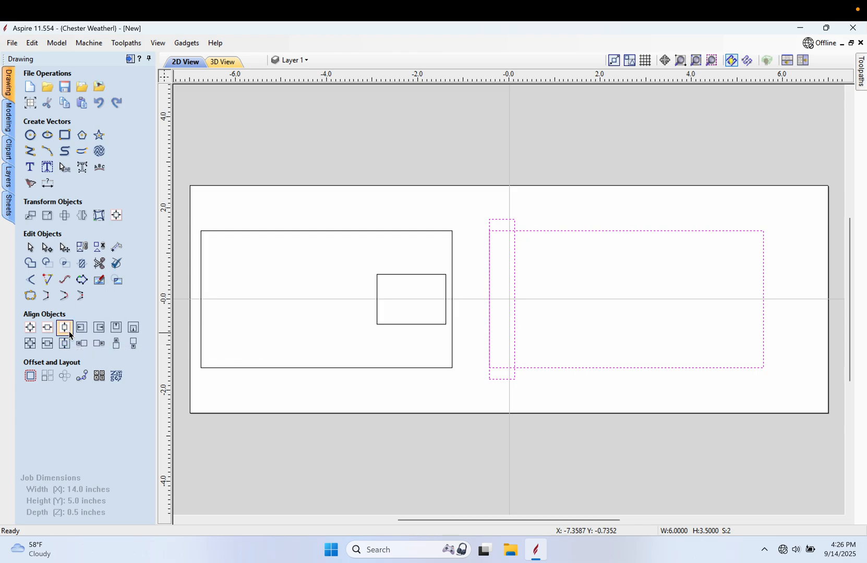
pyautogui.click(297, 327)
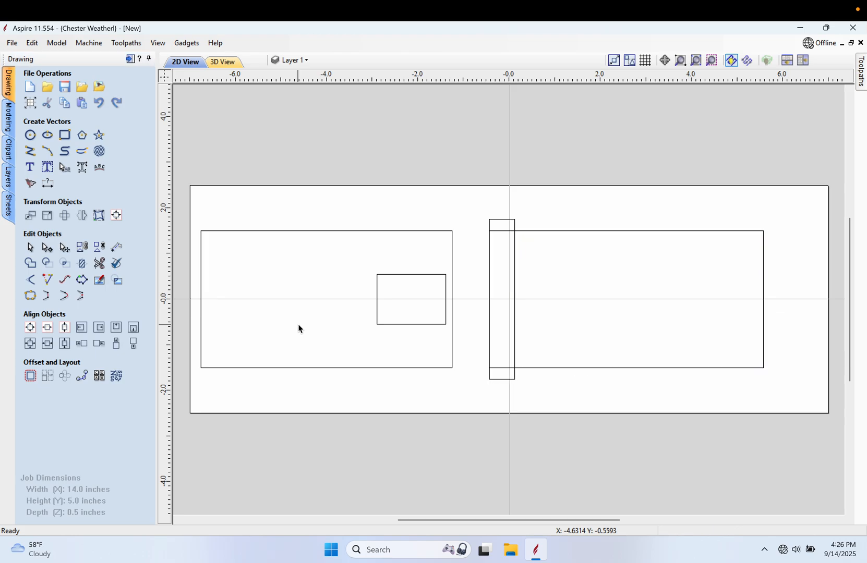
# Move the narrow rectangle 1.125 inches in X relative to its current position
pyautogui.click(514, 309)
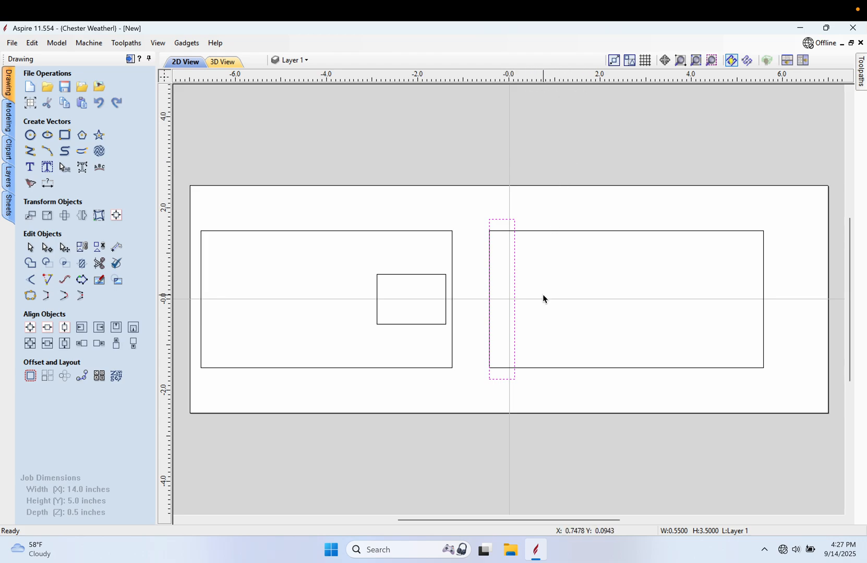
pyautogui.click(30, 215)
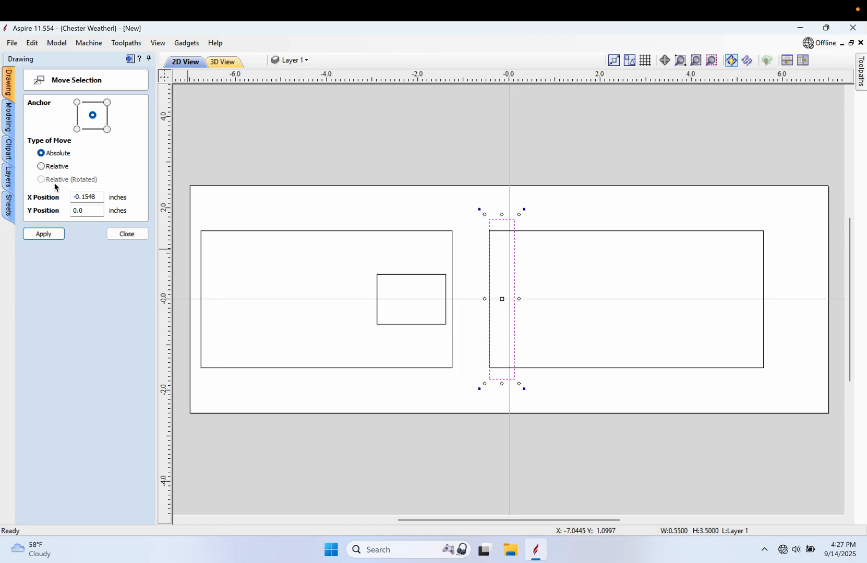
pyautogui.click(66, 174)
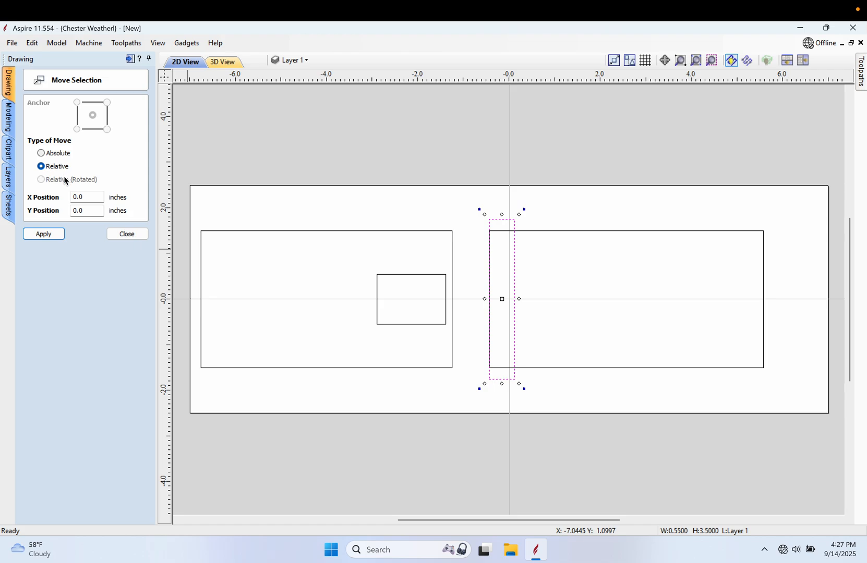
pyautogui.doubleClick(93, 200)
pyautogui.write('1.125')
pyautogui.press('Return')
pyautogui.click(128, 235)
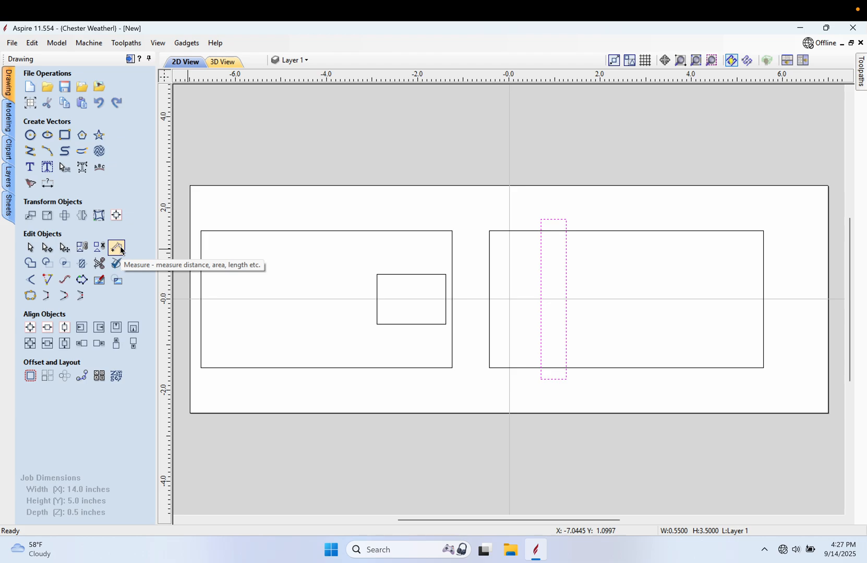
# Measure the horizontal distance from the 6-inch rectangle's left edge to the narrow rectangle's left edge
pyautogui.click(116, 247)
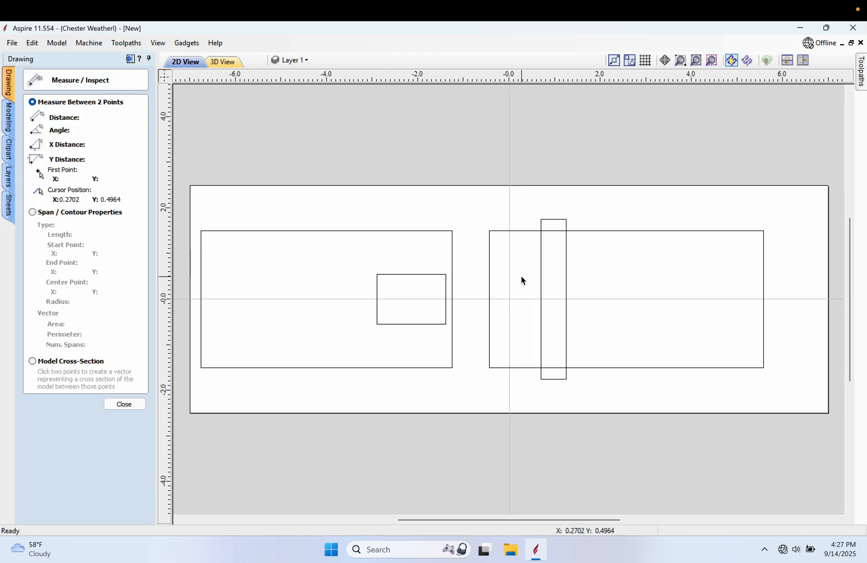
pyautogui.click(490, 287)
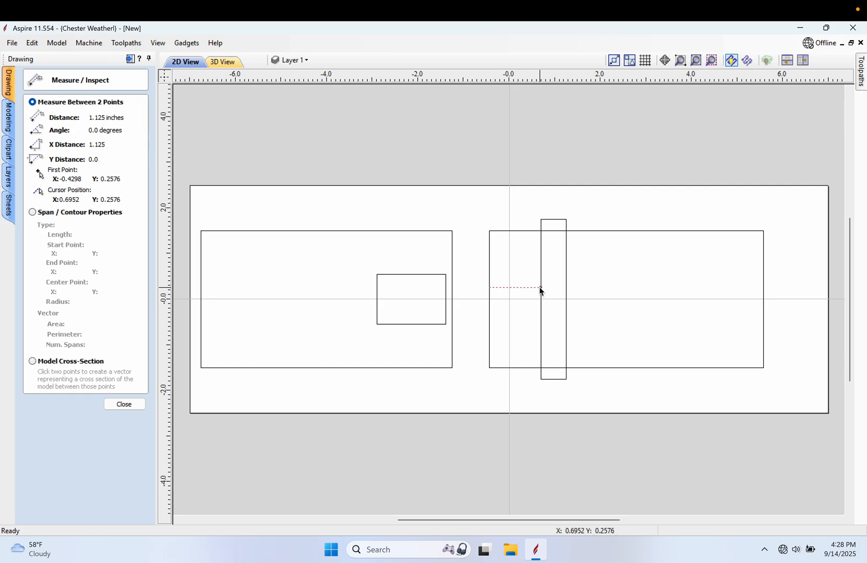
pyautogui.press('Escape')
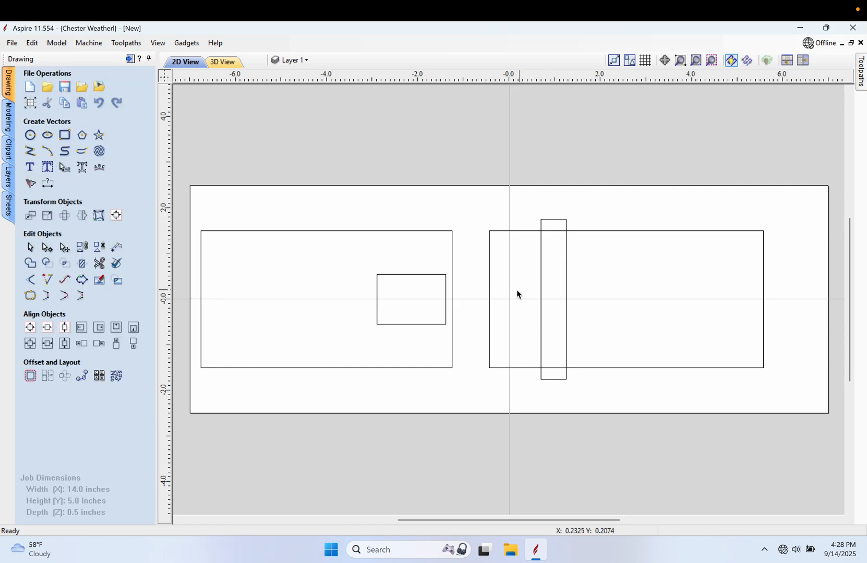
# Nudge the 1.5 by 1.1 inch rectangle right until its right edge extends slightly past the left rectangle's right edge
pyautogui.click(446, 298)
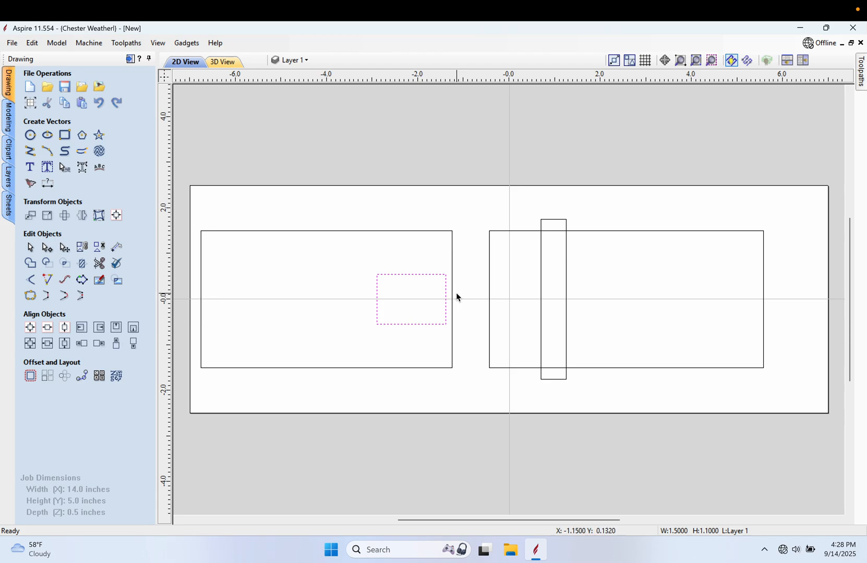
pyautogui.scroll(-1, 457, 296)
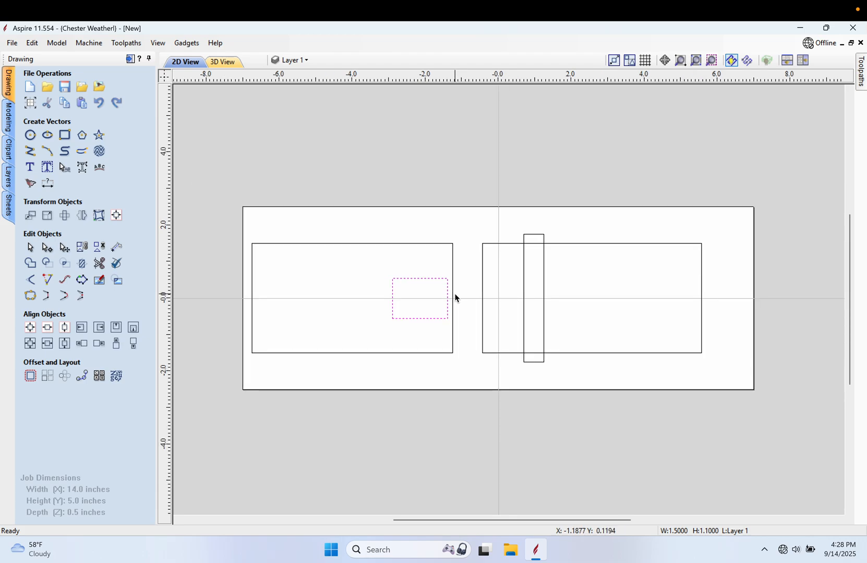
pyautogui.scroll(2, 454, 299)
pyautogui.scroll(4, 454, 297)
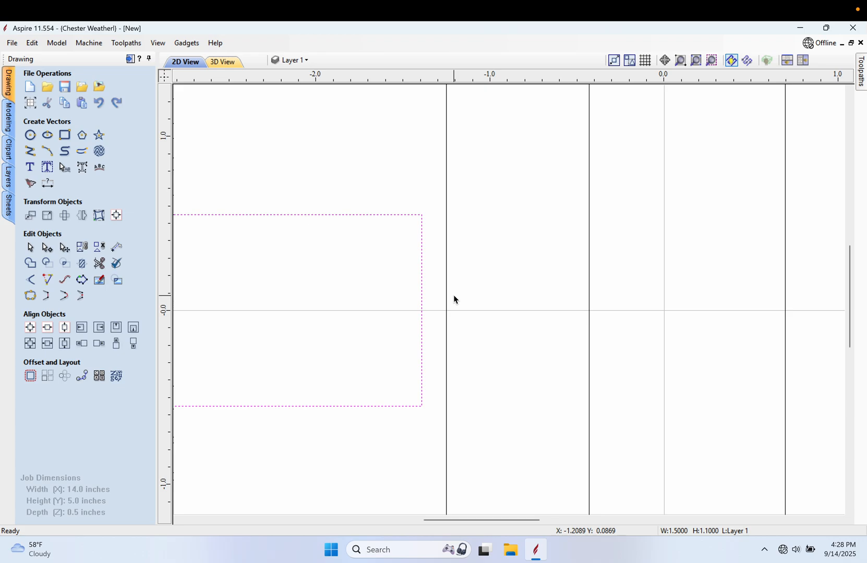
pyautogui.press('Right')
pyautogui.press('Right')
pyautogui.press('Right')
pyautogui.press('Right')
pyautogui.press('Right')
pyautogui.press('Right')
pyautogui.press('Right')
pyautogui.press('Right')
pyautogui.press('Right')
pyautogui.press('Right')
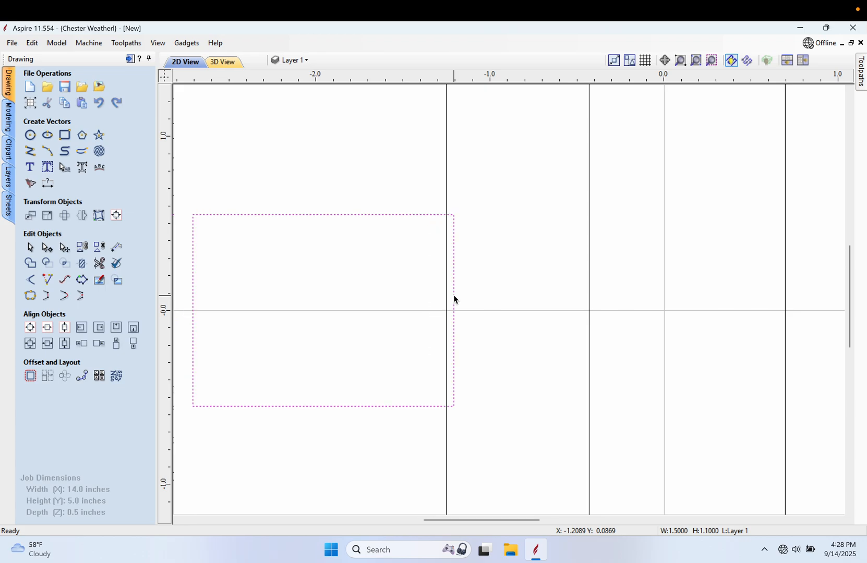
pyautogui.press('Left')
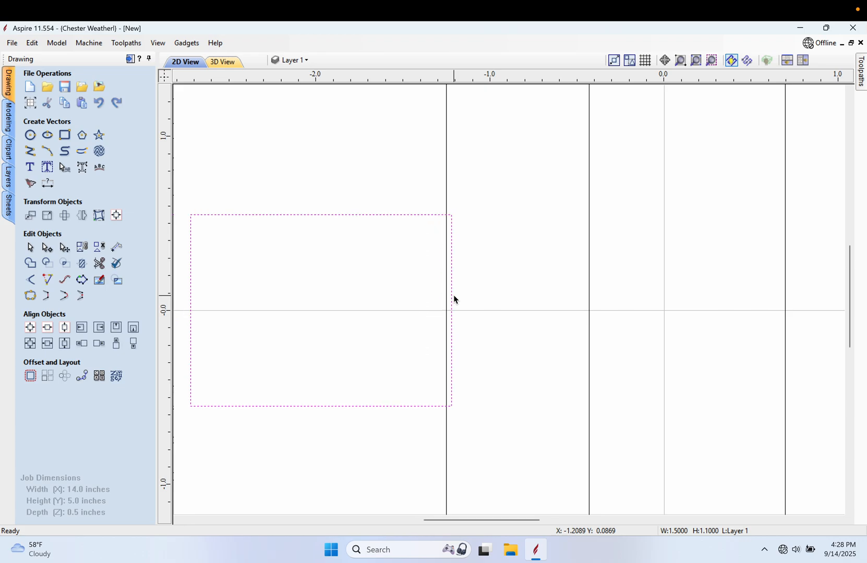
# Nudge the 1.5 by 1.1 inch rectangle slightly left and trim its overlap with the left rectangle into an open notch, rejoining the trimmed sections
pyautogui.press('Left')
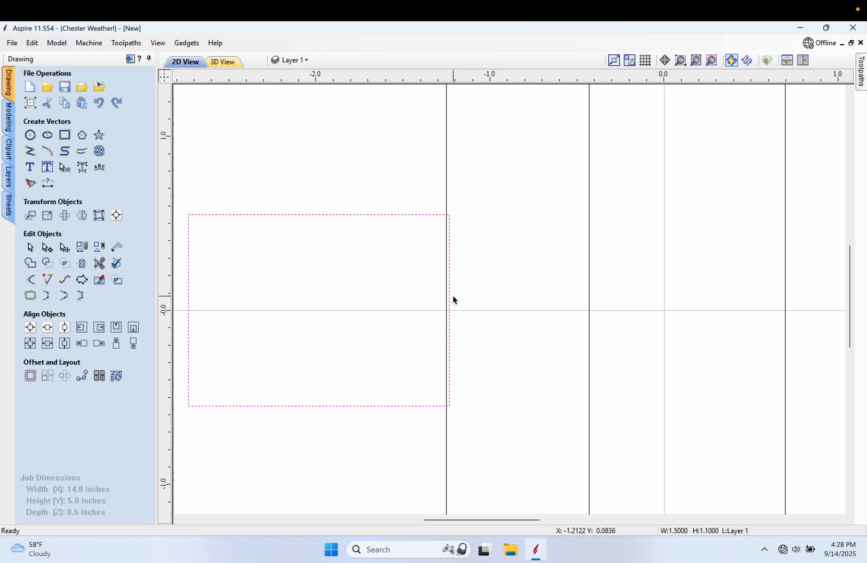
pyautogui.scroll(5, 453, 295)
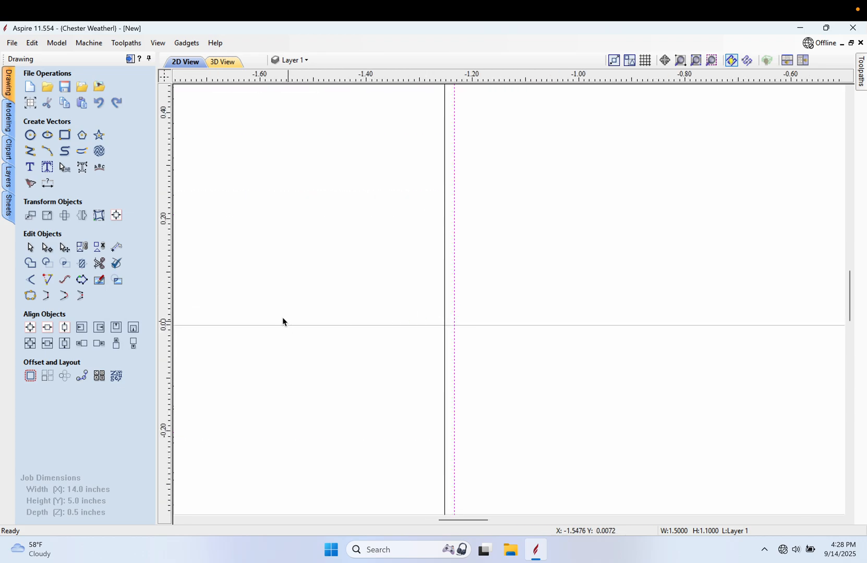
pyautogui.click(98, 265)
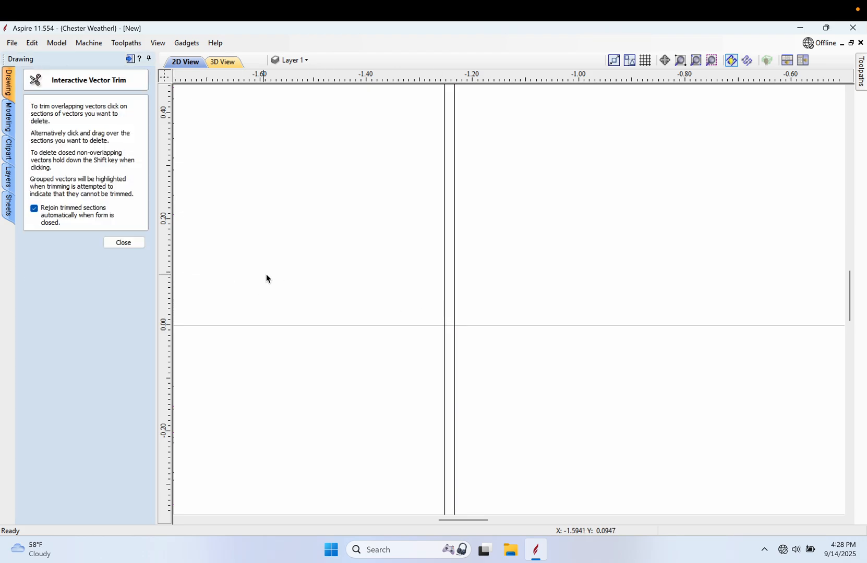
pyautogui.click(455, 293)
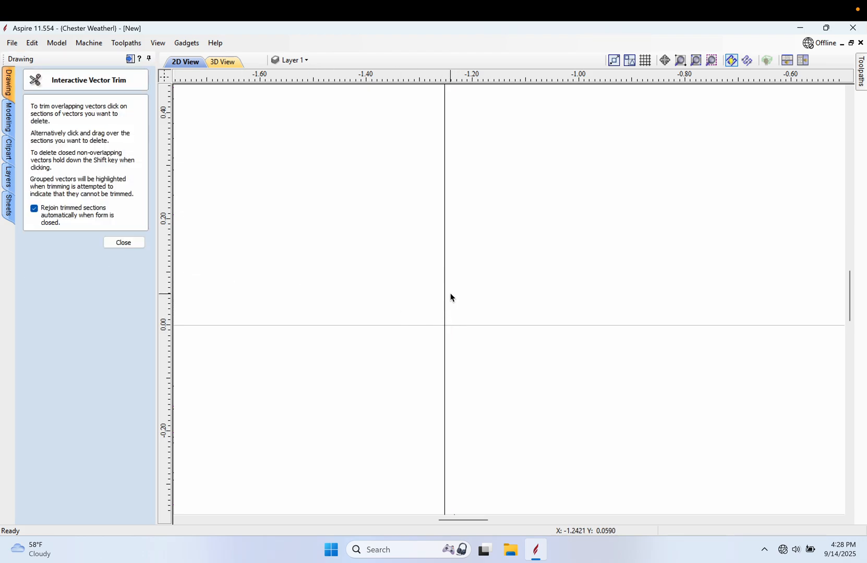
pyautogui.click(445, 295)
pyautogui.scroll(-8, 449, 299)
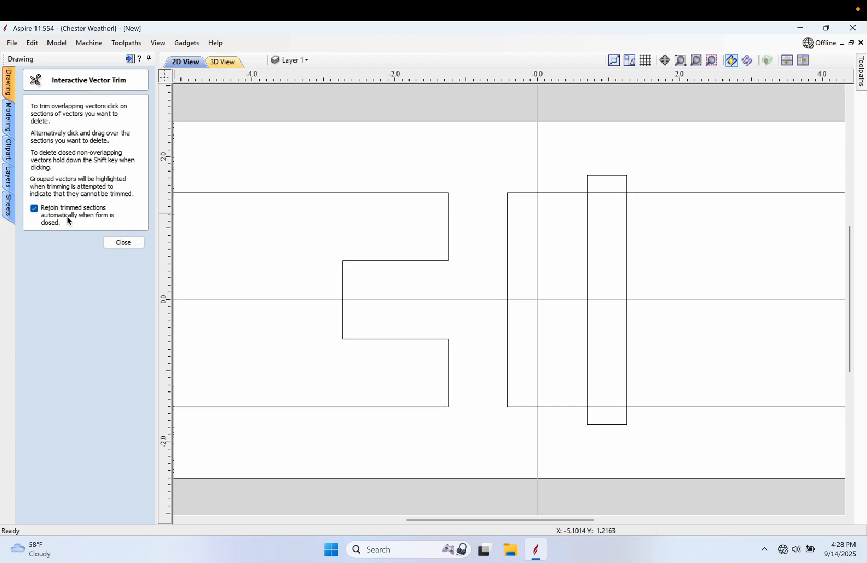
pyautogui.click(125, 243)
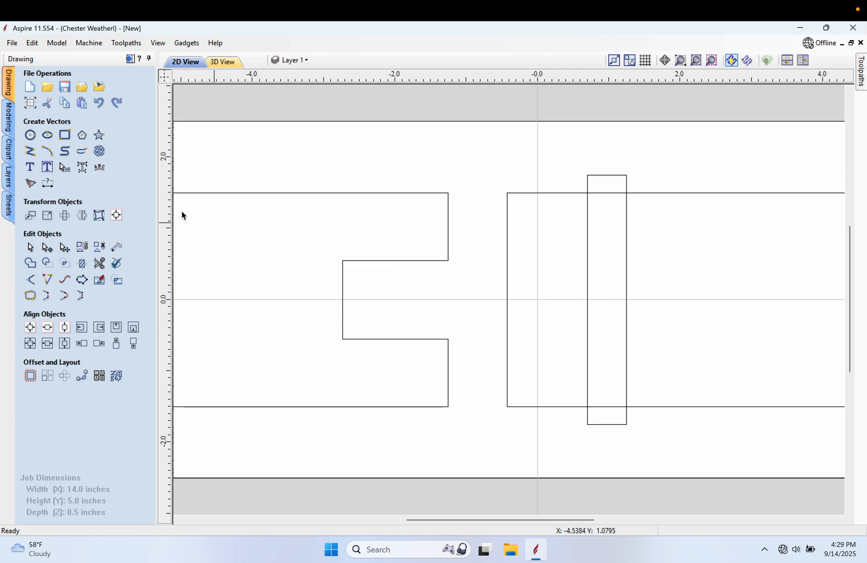
# Draw a 1 by 1 inch square-cornered rectangle centred over the narrow rectangle at about X 0.97, Y 0
pyautogui.click(64, 137)
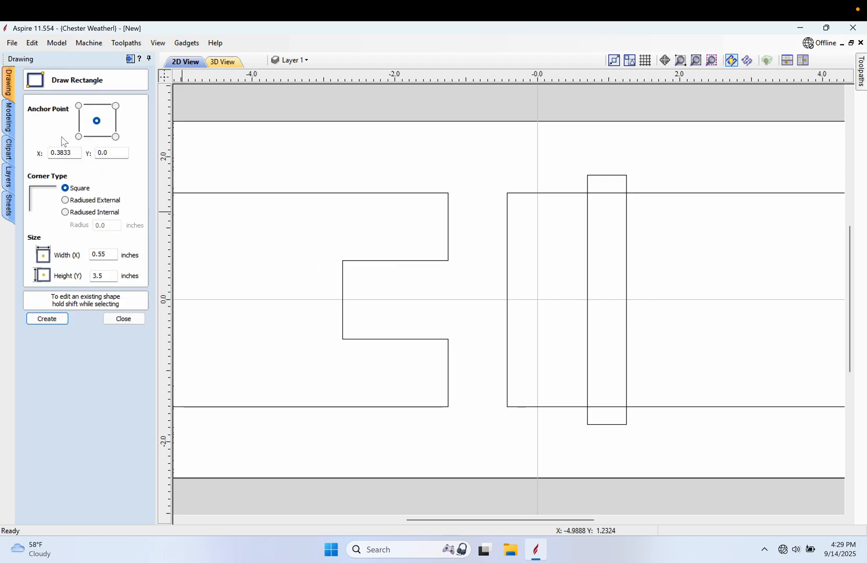
pyautogui.doubleClick(113, 256)
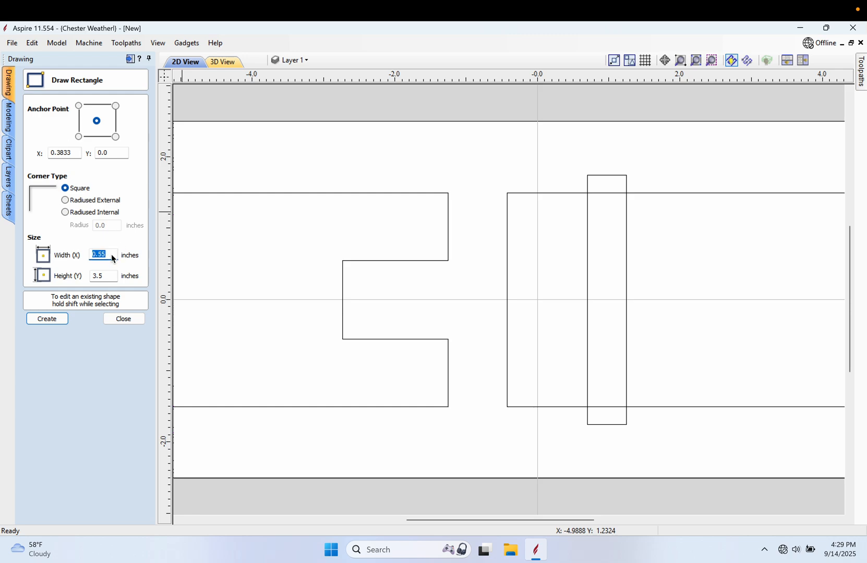
pyautogui.write('11')
pyautogui.click(609, 303)
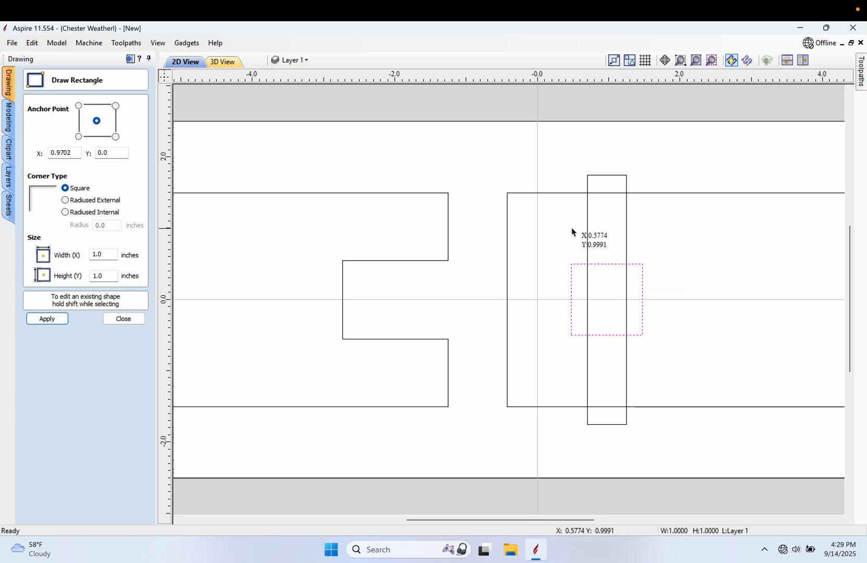
pyautogui.click(123, 319)
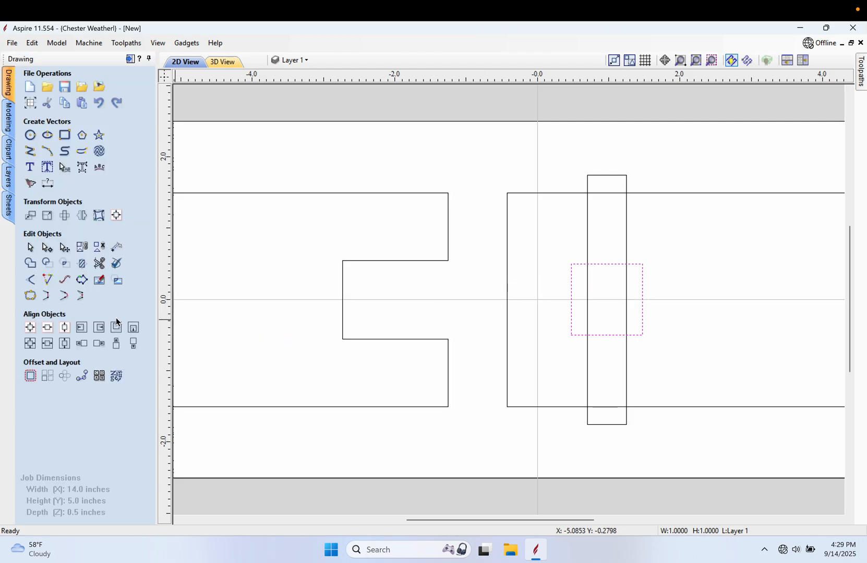
# Trim the overlapping segments of the right part, narrow rectangle and 1-inch square, leaving two opposing slots open at the part's upper and lower edges
pyautogui.click(106, 269)
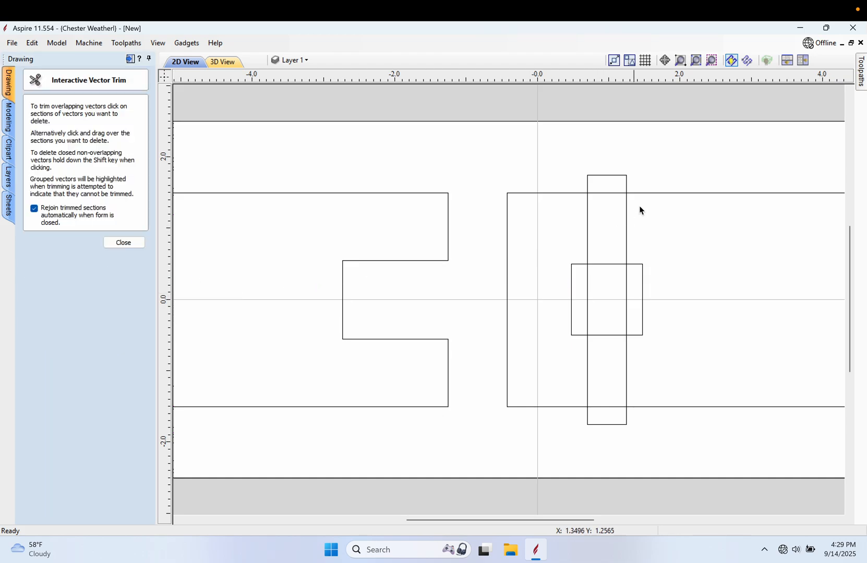
pyautogui.click(606, 193)
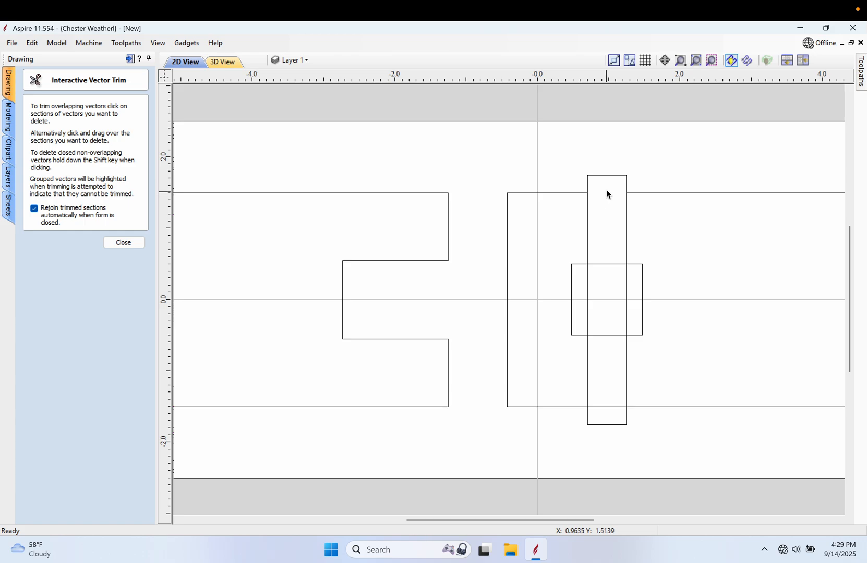
pyautogui.click(605, 175)
pyautogui.click(642, 308)
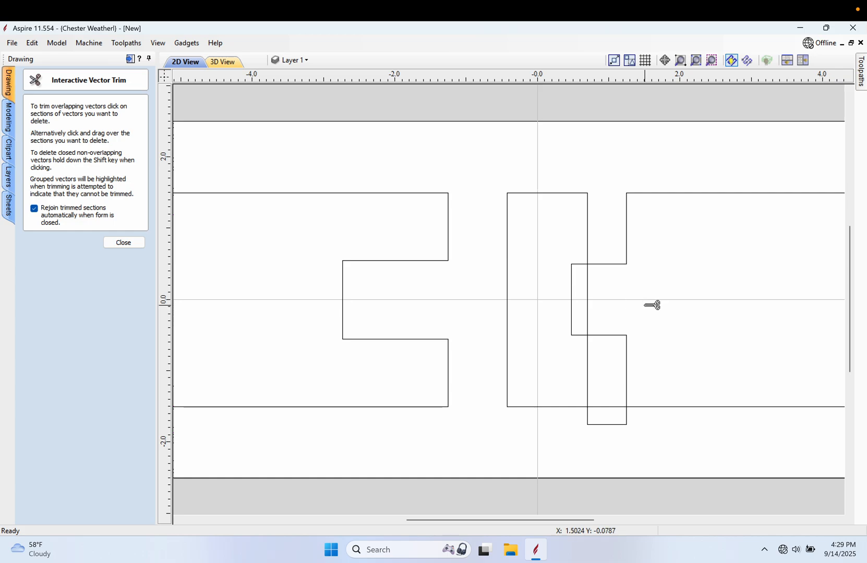
pyautogui.click(588, 312)
pyautogui.click(572, 315)
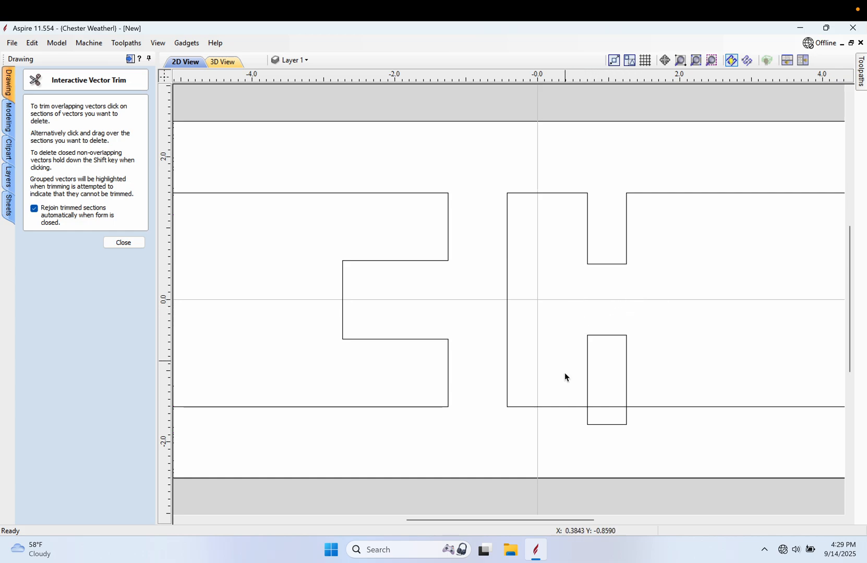
pyautogui.click(609, 407)
pyautogui.click(611, 424)
pyautogui.press('Escape')
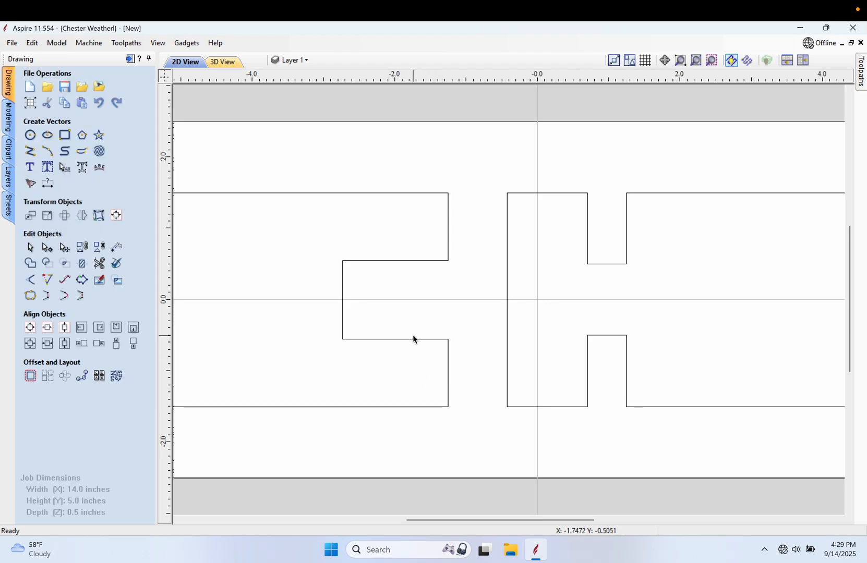
# Move the notched left part about 0.5 inch right towards the slotted part, keeping its vertical position
pyautogui.press('F3')
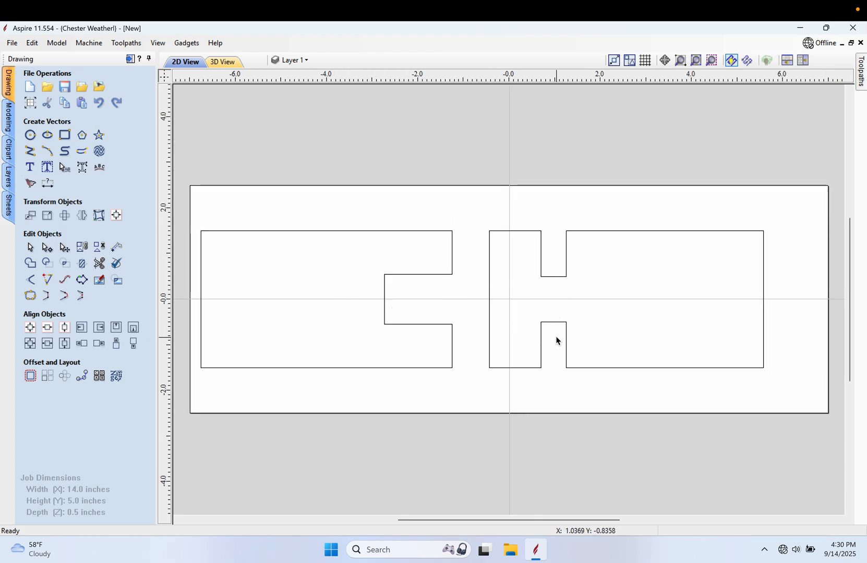
pyautogui.click(386, 325)
pyautogui.moveTo(387, 324); pyautogui.dragTo(483, 326)
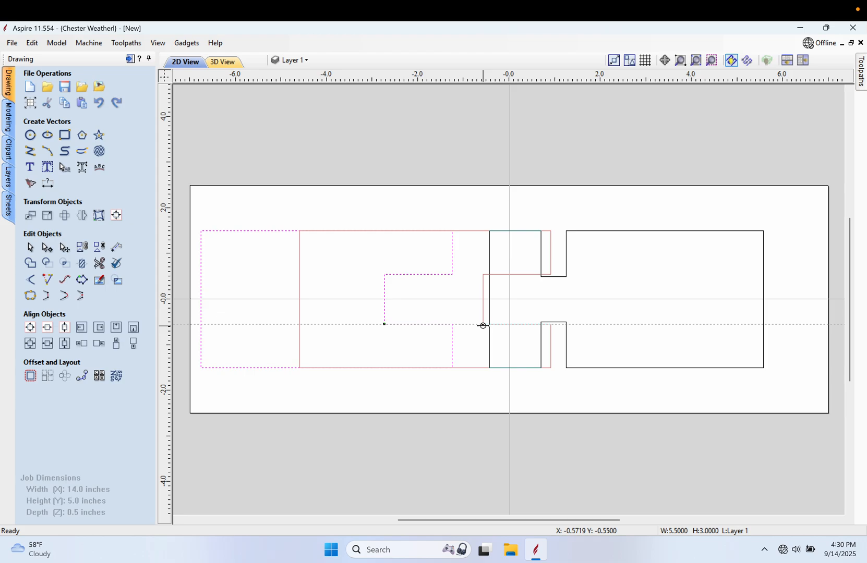
pyautogui.moveTo(483, 326); pyautogui.dragTo(410, 329)
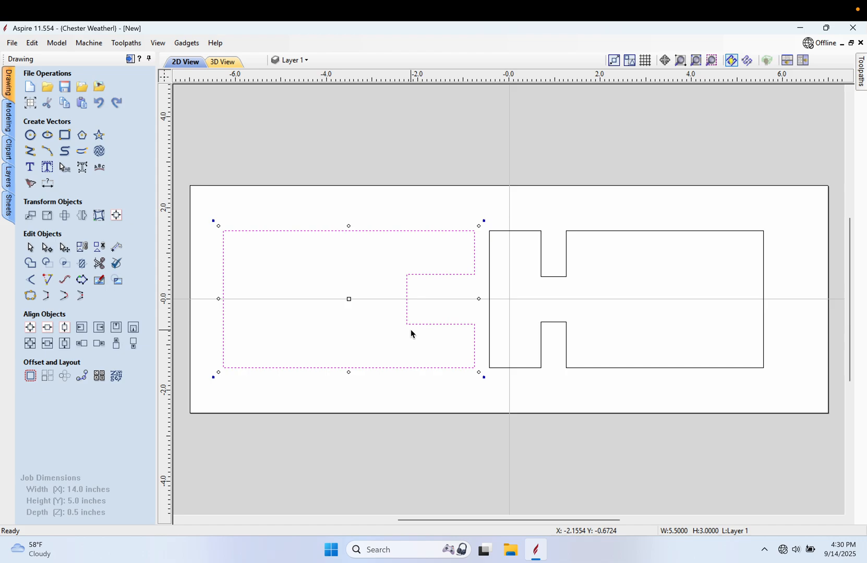
pyautogui.click(549, 387)
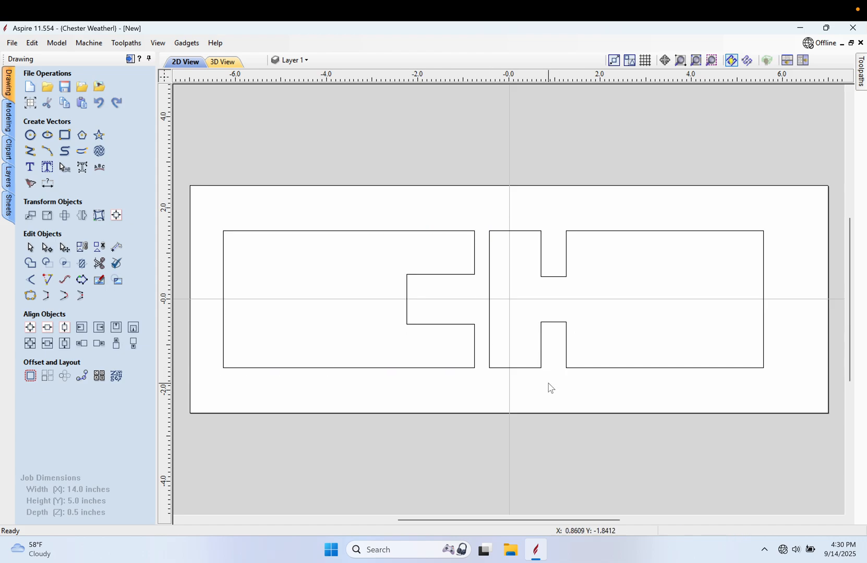